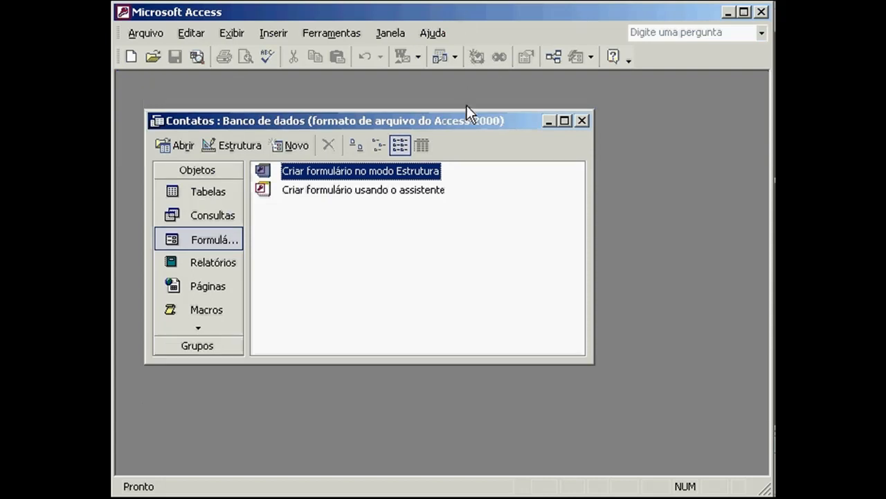
Step: Start the form wizard and include all fields of the Contatos table in a Coluna layout
double_click(392, 188)
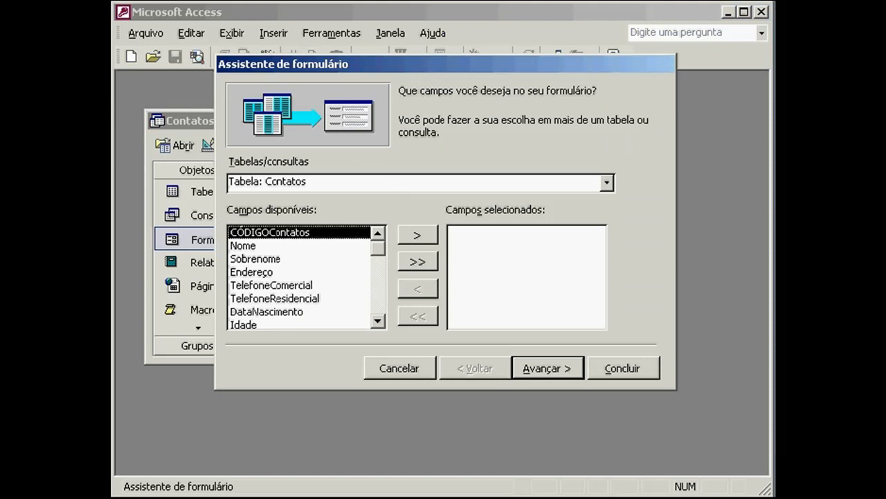
click(422, 262)
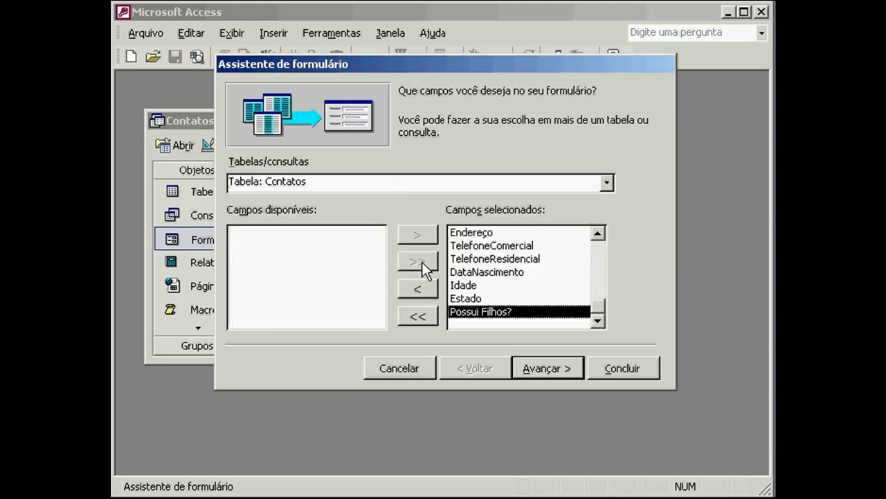
click(547, 367)
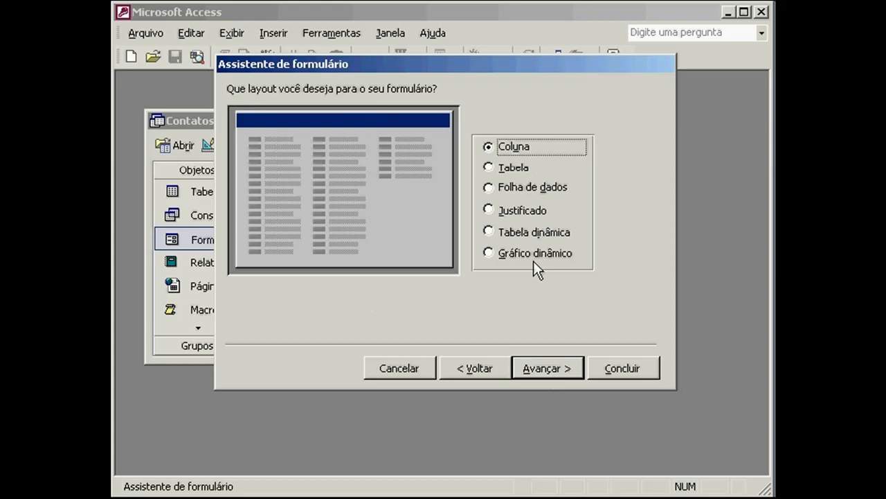
click(546, 368)
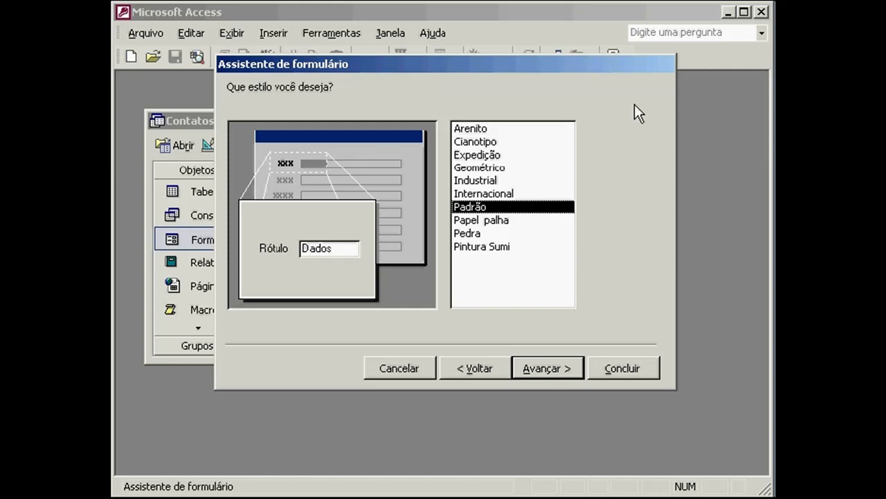
Step: Create the form with the Industrial style and the title Contatos, open it to view its records, and close it
click(500, 180)
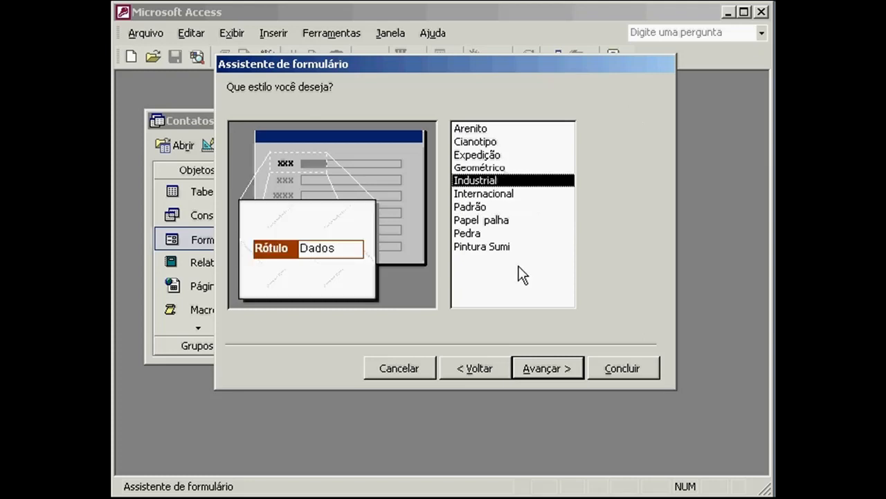
click(532, 361)
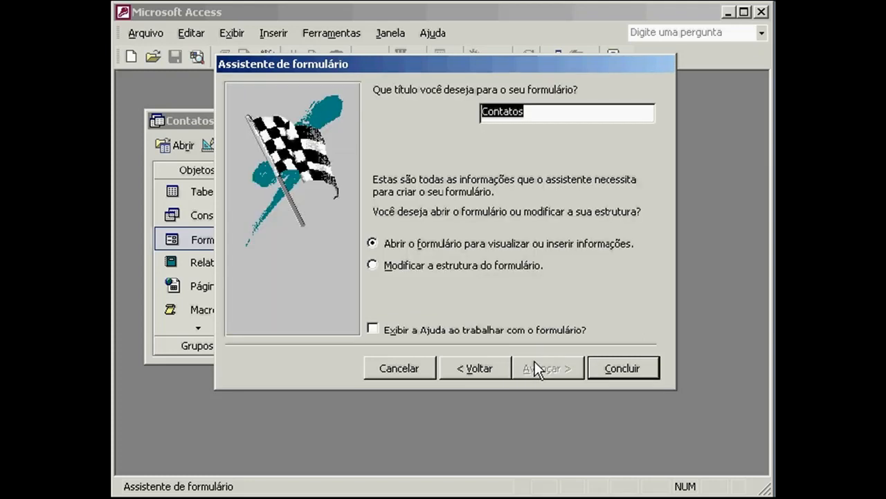
click(637, 112)
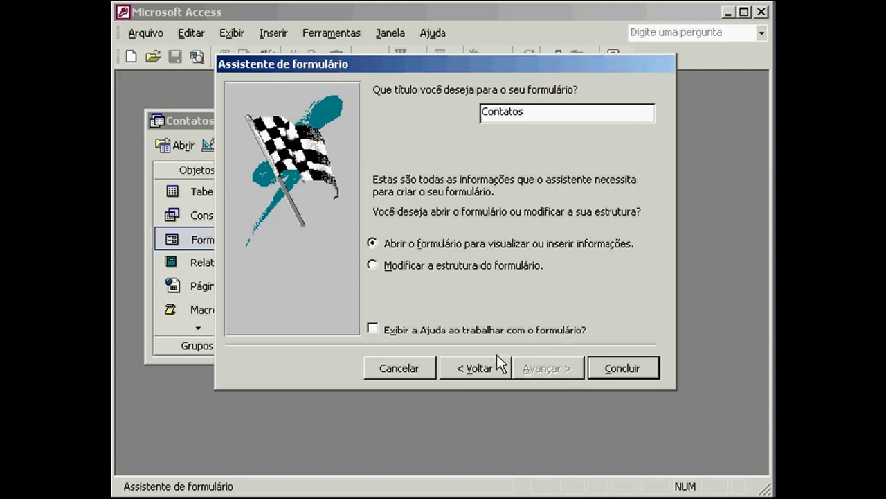
click(608, 366)
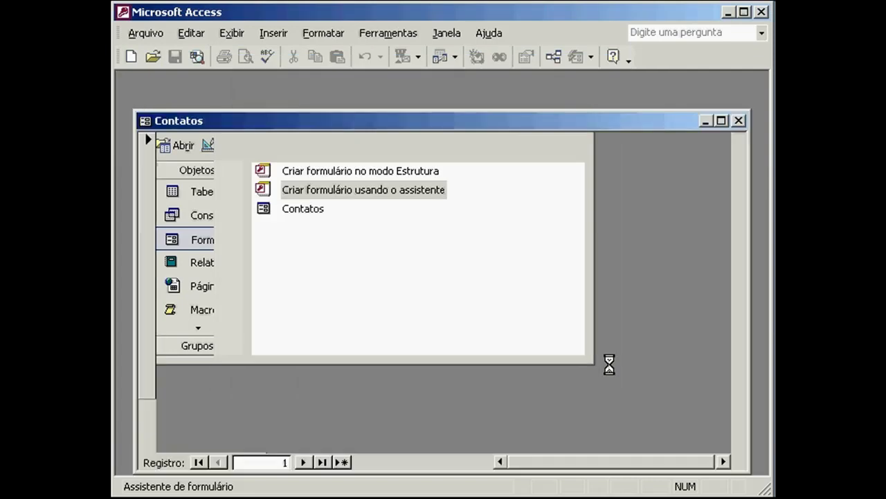
click(154, 36)
click(161, 117)
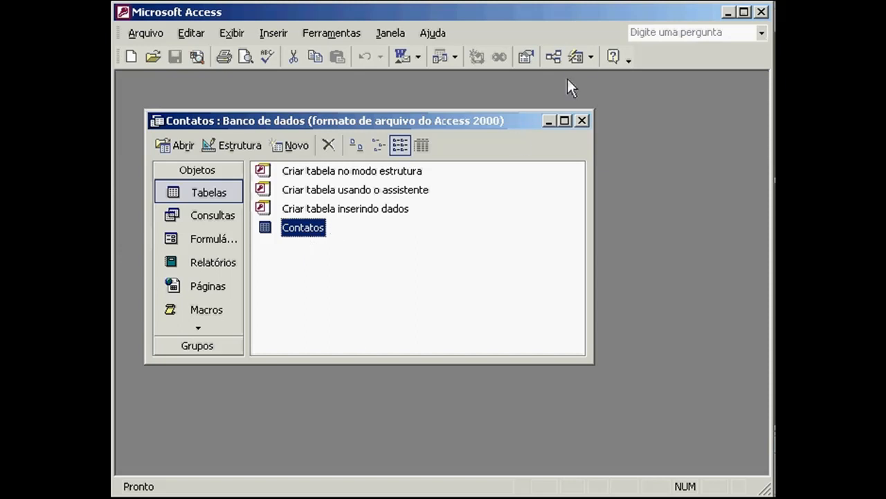
Step: Generate an AutoForm directly from the Contatos table and try to save it
click(576, 55)
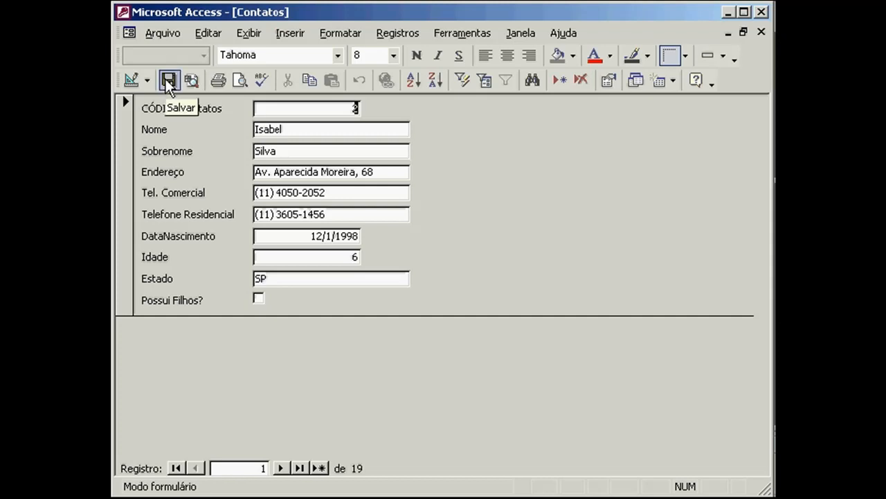
click(164, 32)
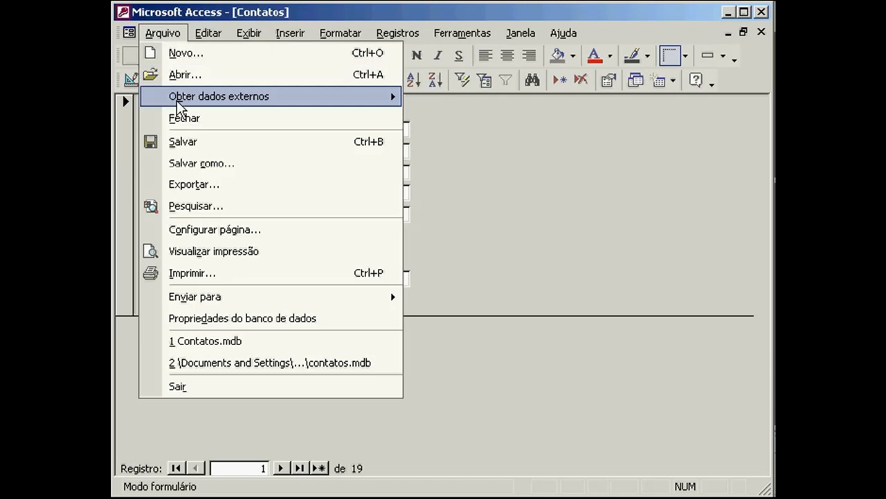
click(181, 141)
key(Return)
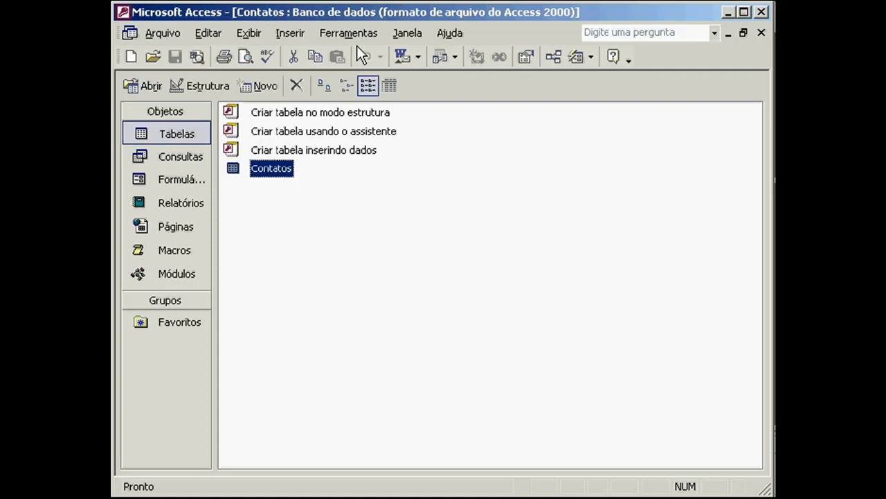
Step: Create a new form based on the Contatos table using AutoFormulário: Colunar
click(182, 180)
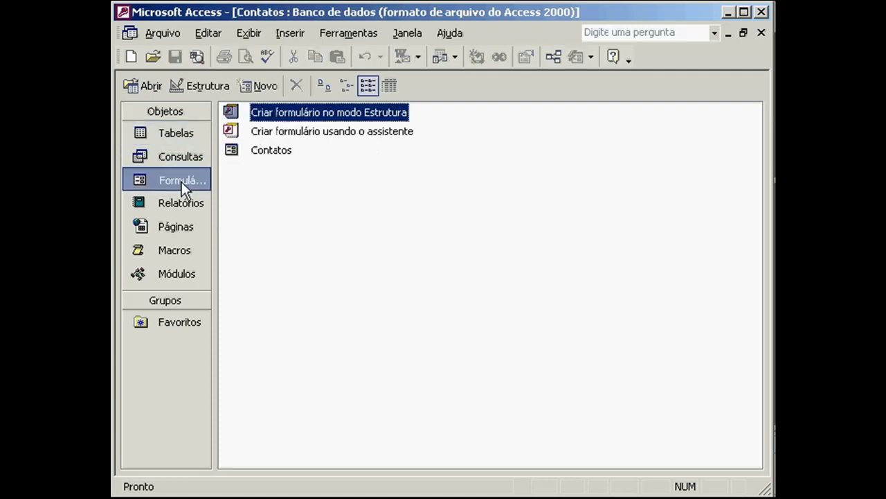
click(254, 92)
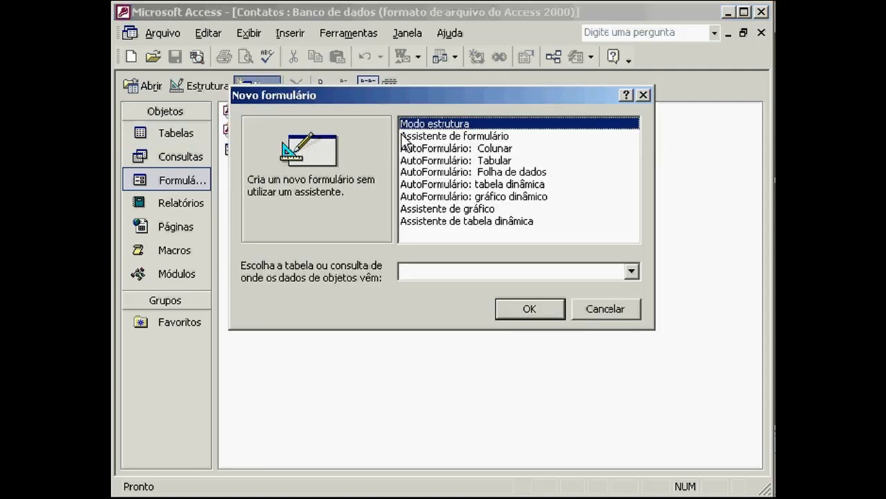
click(445, 150)
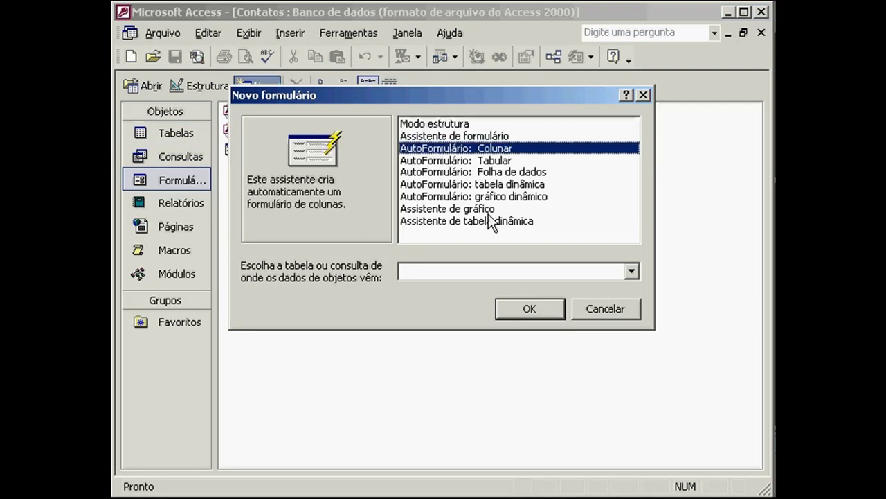
click(561, 269)
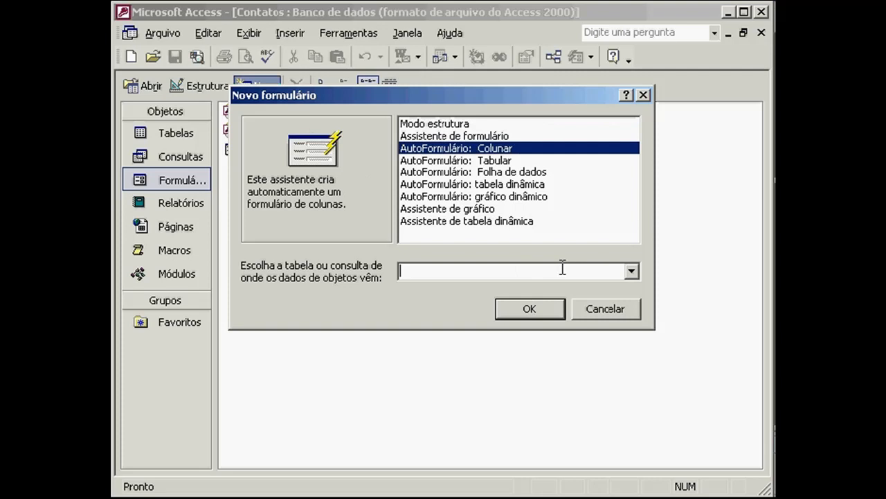
key(Down)
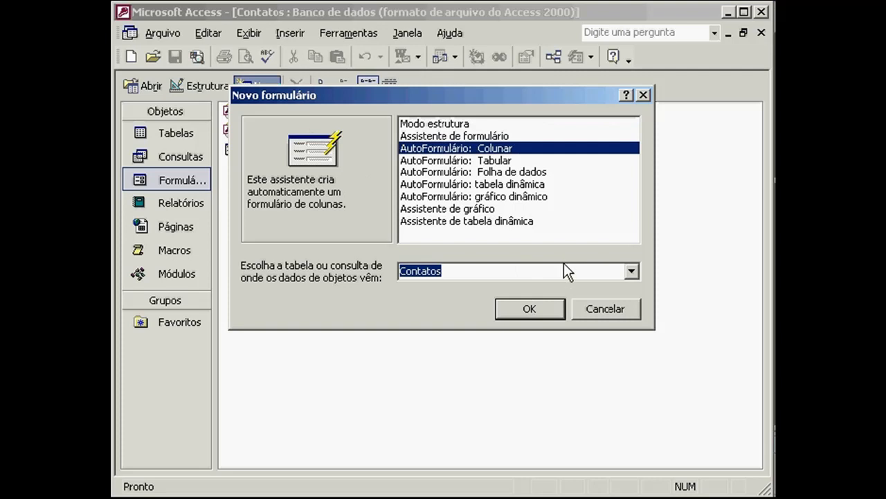
click(553, 311)
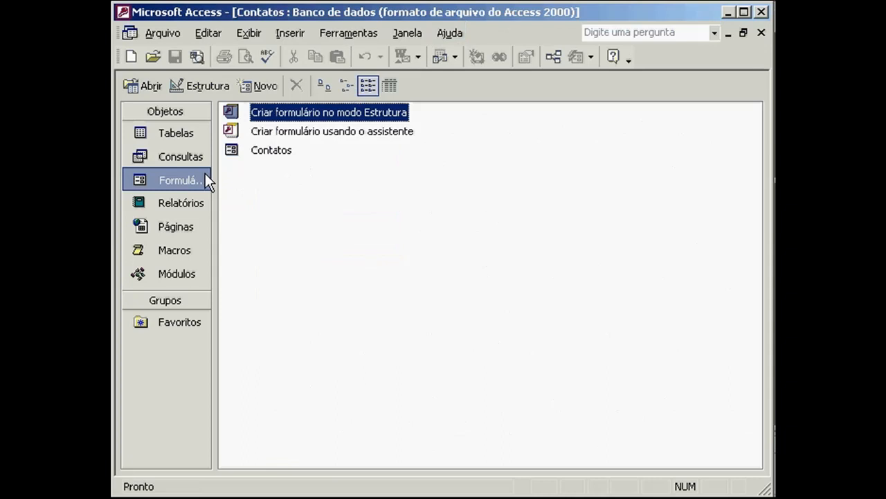
Step: Create a new form based on the Contatos table using AutoFormulário: Tabular
click(262, 85)
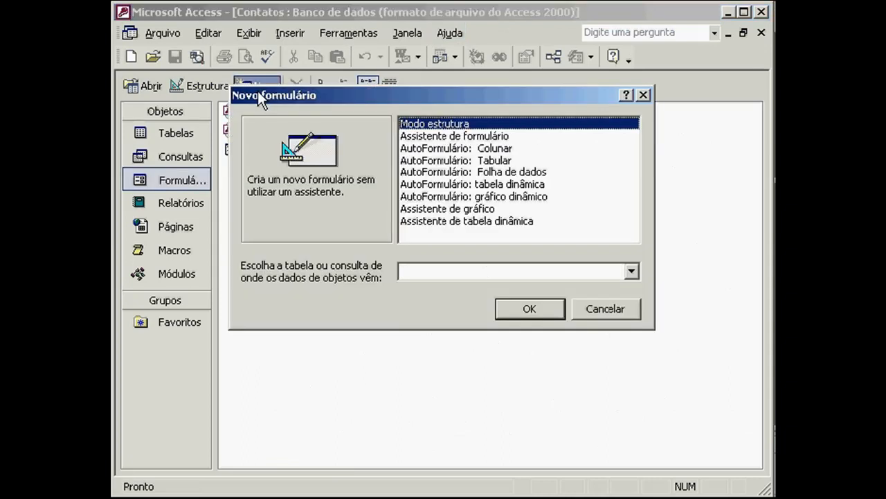
click(408, 162)
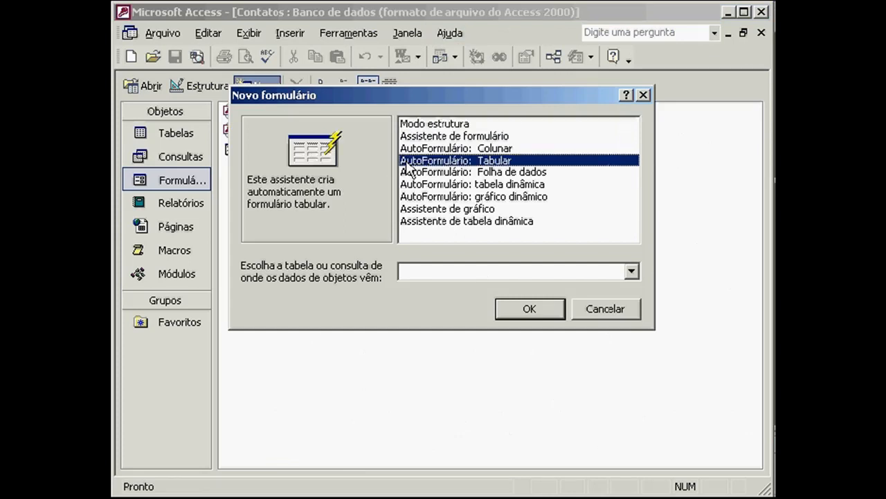
click(630, 272)
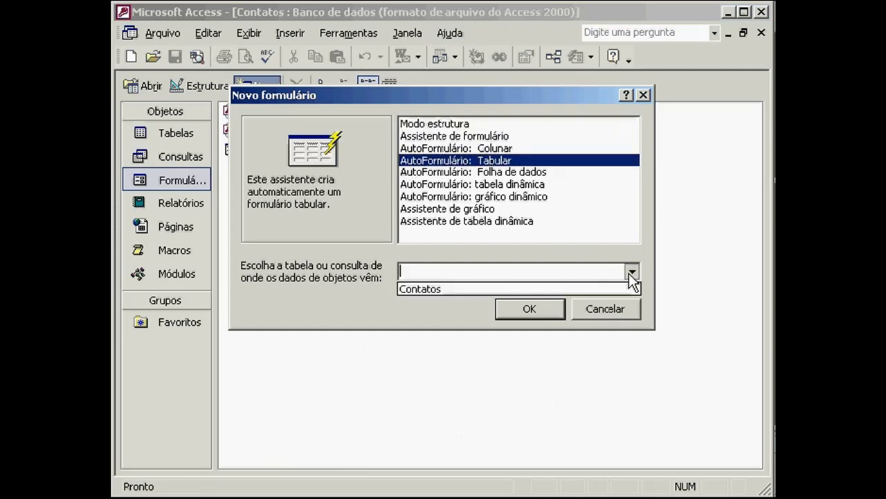
click(585, 288)
click(513, 315)
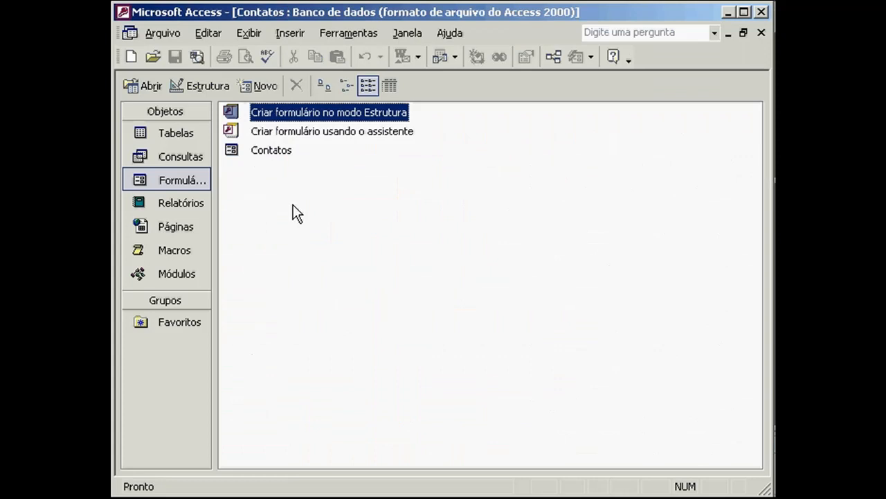
Step: Create a new form based on the Contatos table using AutoFormulário: Folha de dados
click(199, 182)
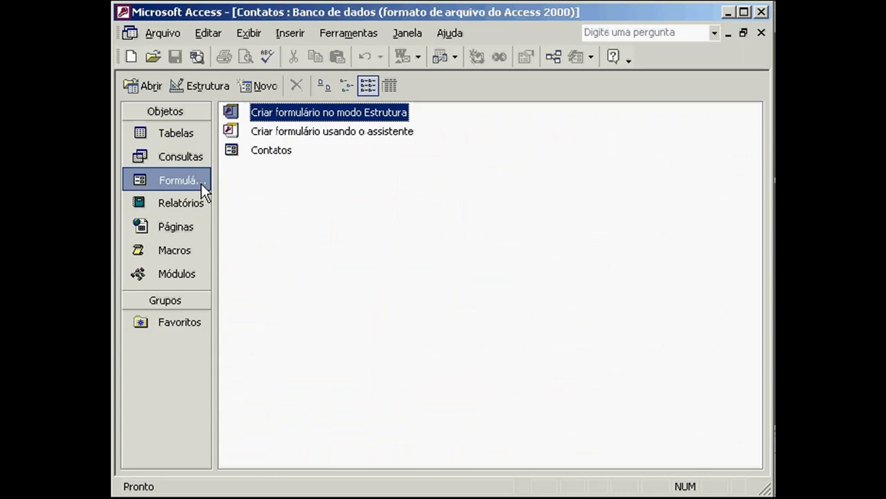
click(265, 84)
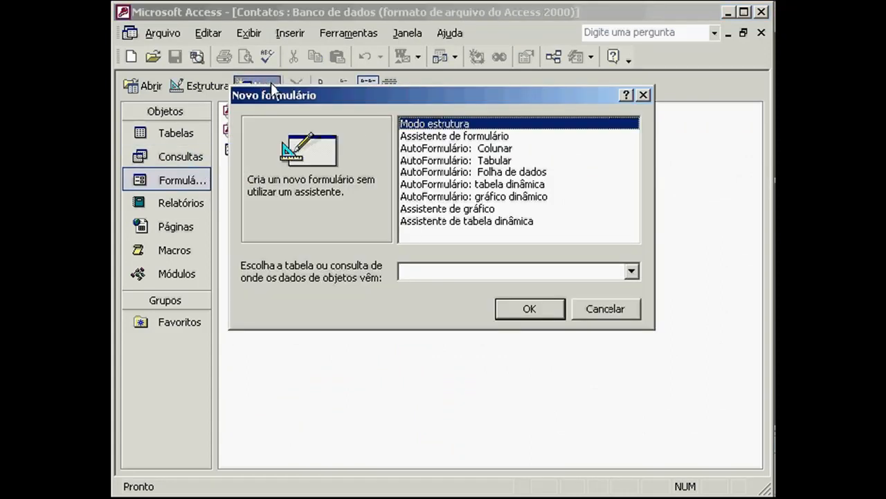
click(448, 172)
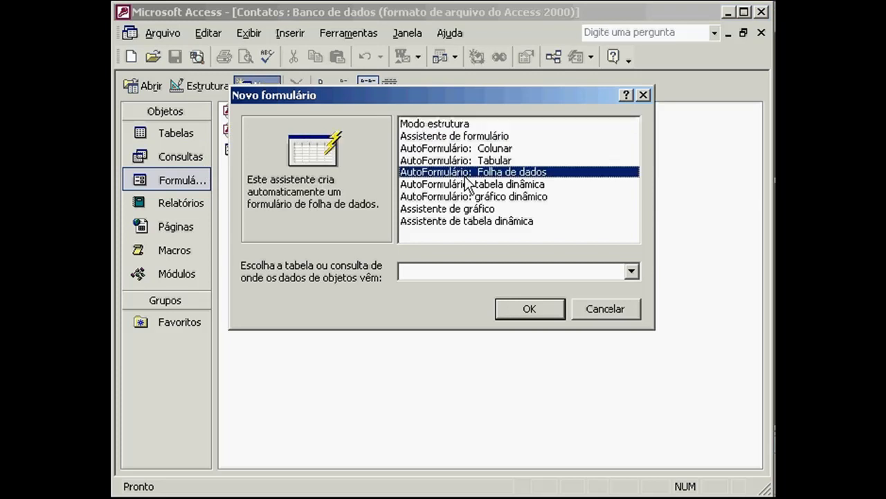
click(632, 273)
click(575, 293)
click(530, 308)
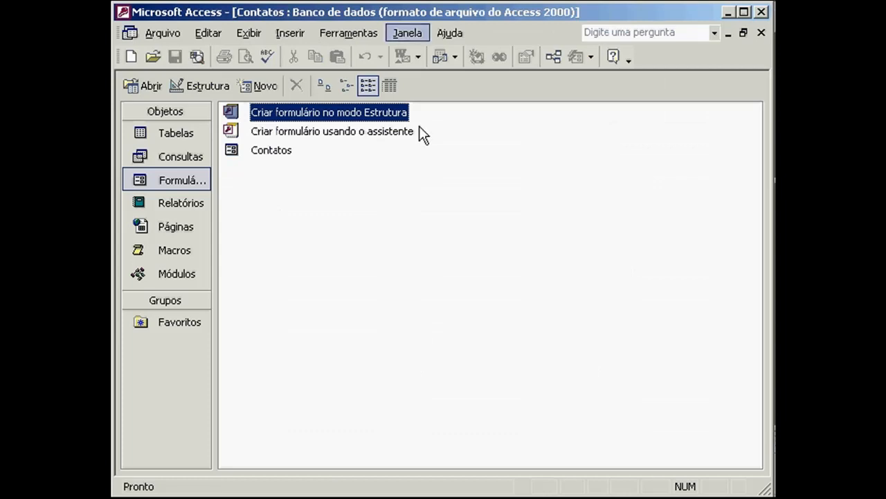
Step: Open the Contatos form in design view and apply the Industrial AutoFormat with the Fonte, Cor and Borda attributes
click(275, 154)
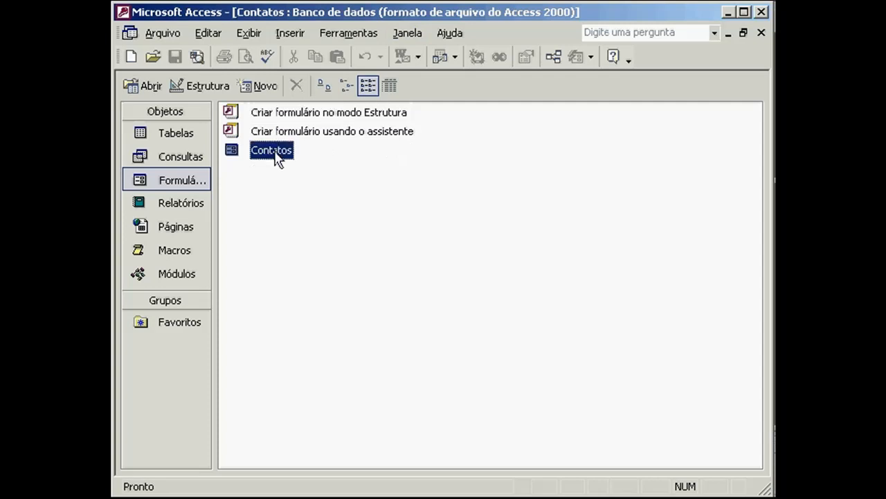
click(209, 84)
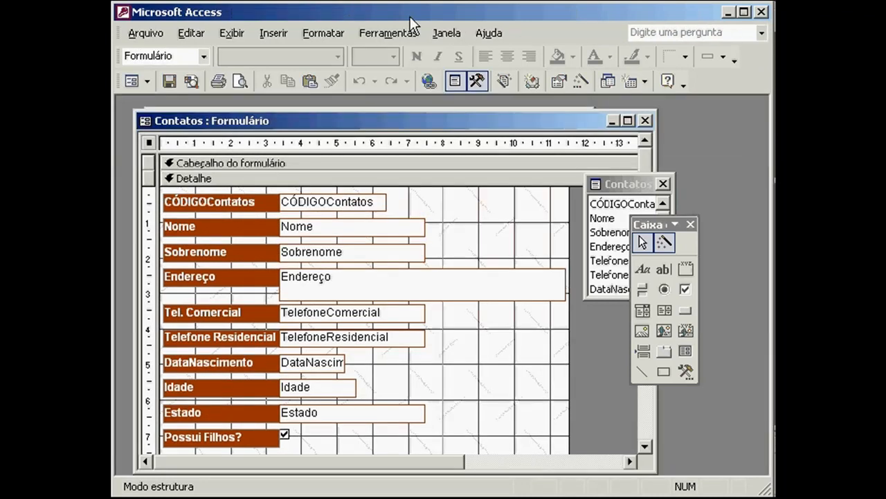
click(338, 31)
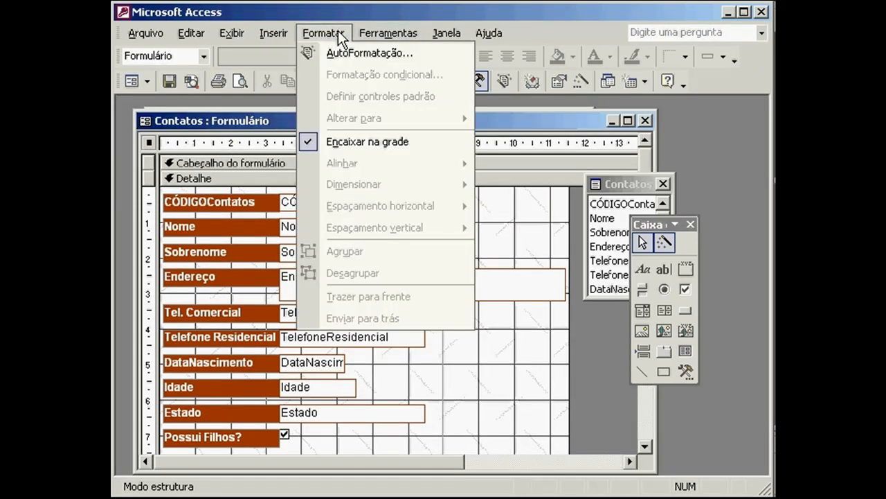
click(338, 52)
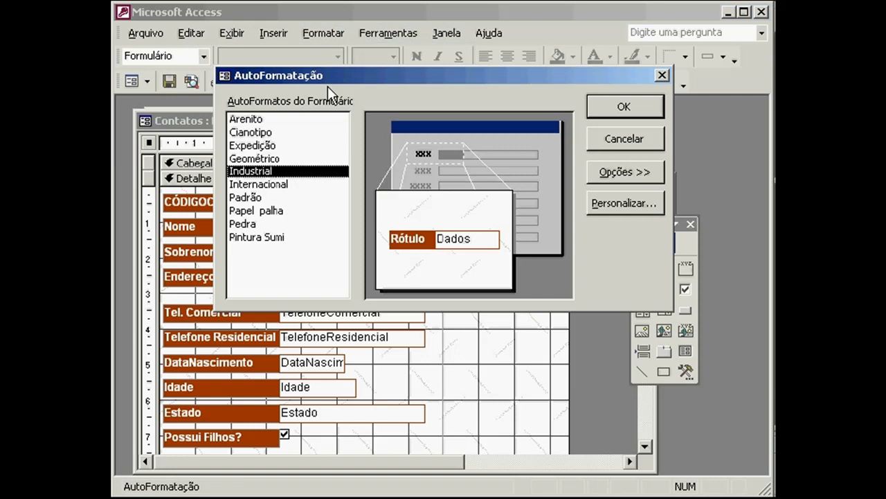
click(321, 122)
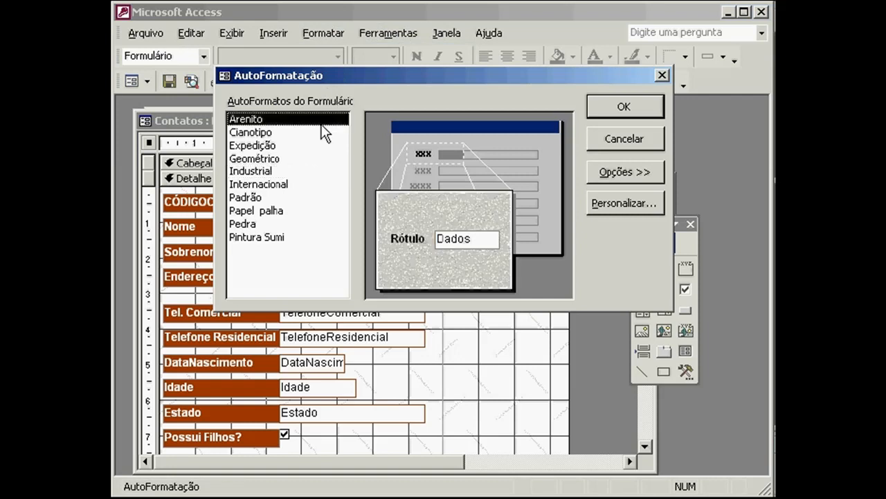
click(313, 198)
click(319, 171)
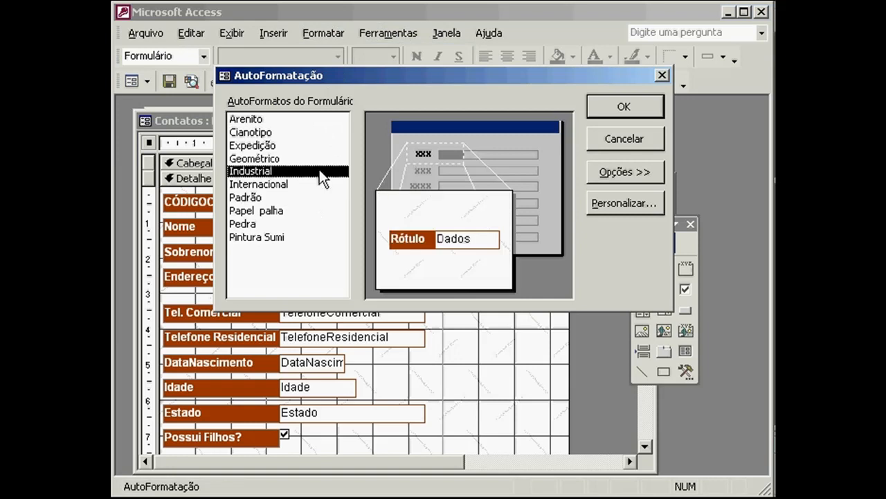
click(606, 182)
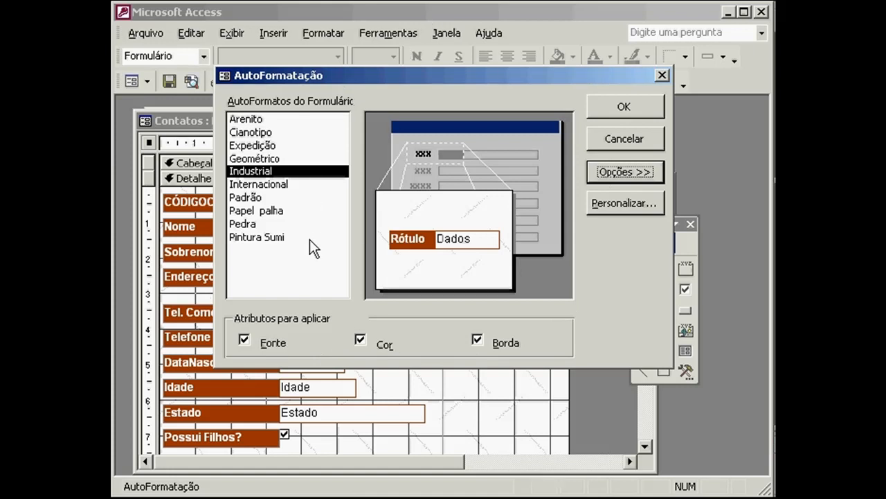
click(608, 110)
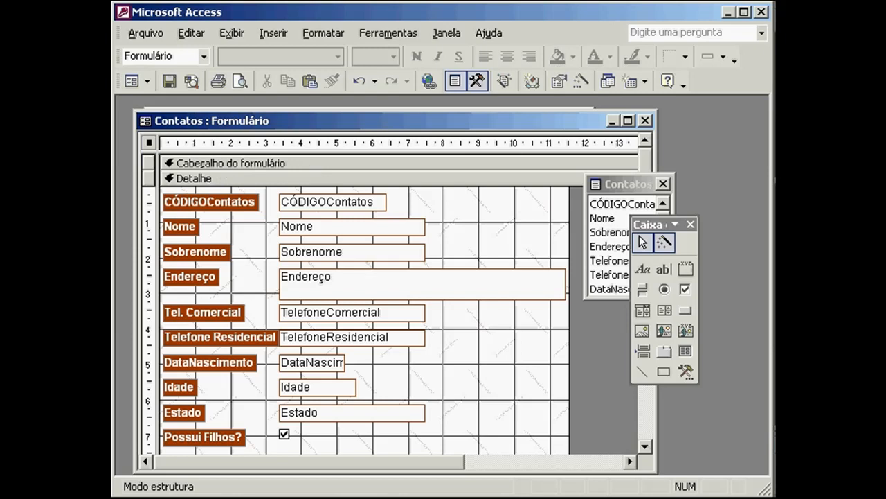
Step: Add the page header and footer sections to the Contatos form
click(293, 164)
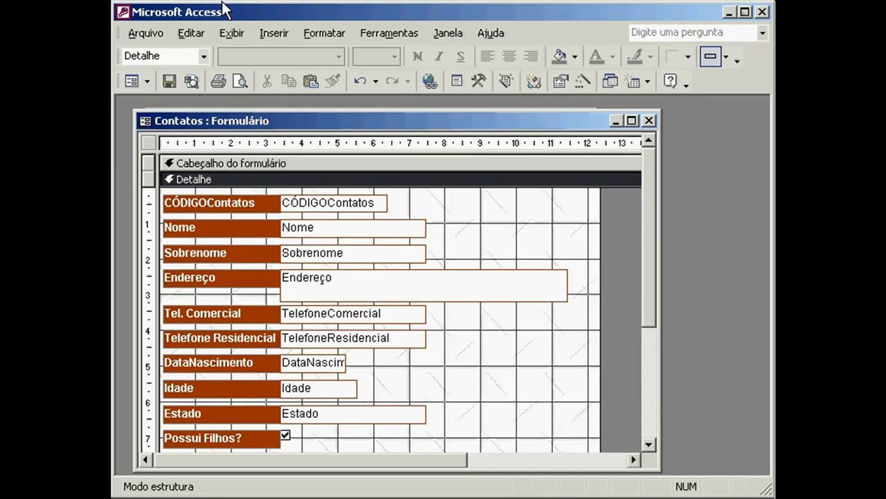
click(230, 39)
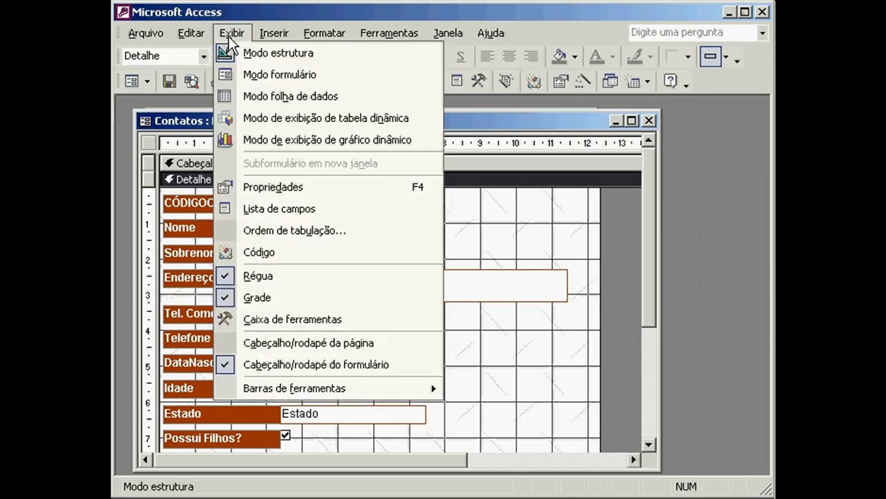
click(266, 344)
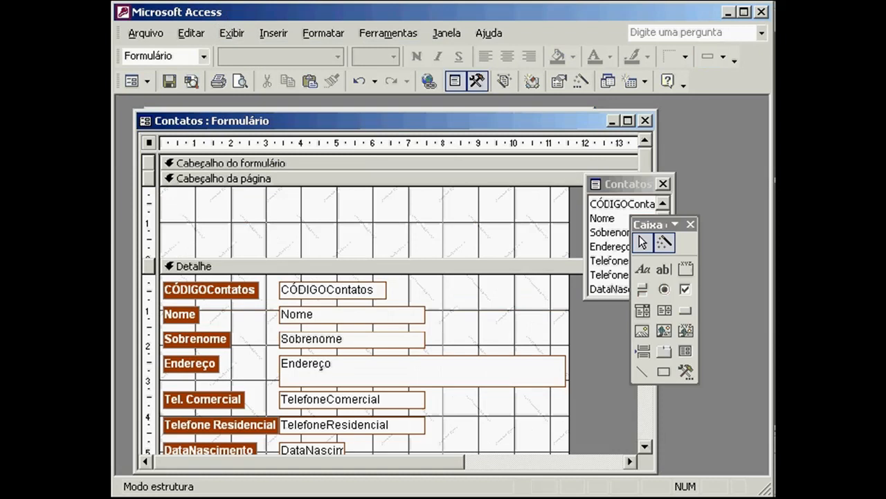
Step: Examine the form's Cabeçalho da página, Detalhe, Rodapé da página and Rodapé do formulário sections
click(333, 179)
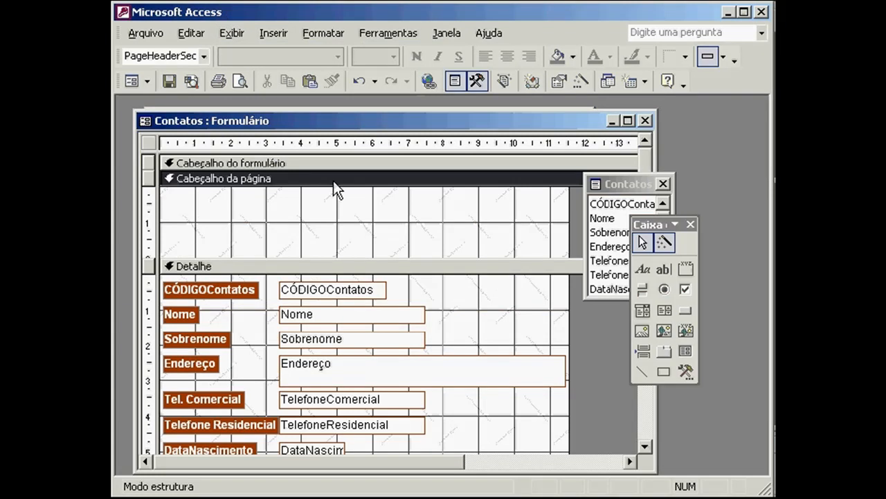
click(499, 265)
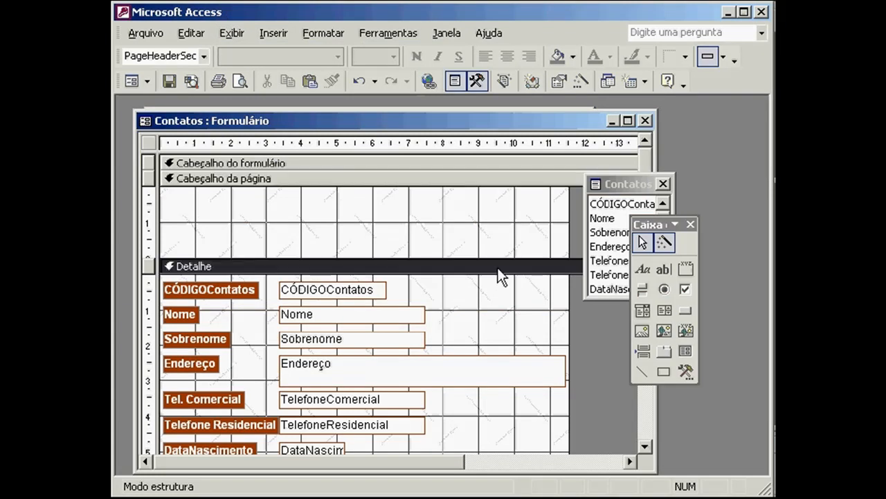
click(647, 447)
click(647, 446)
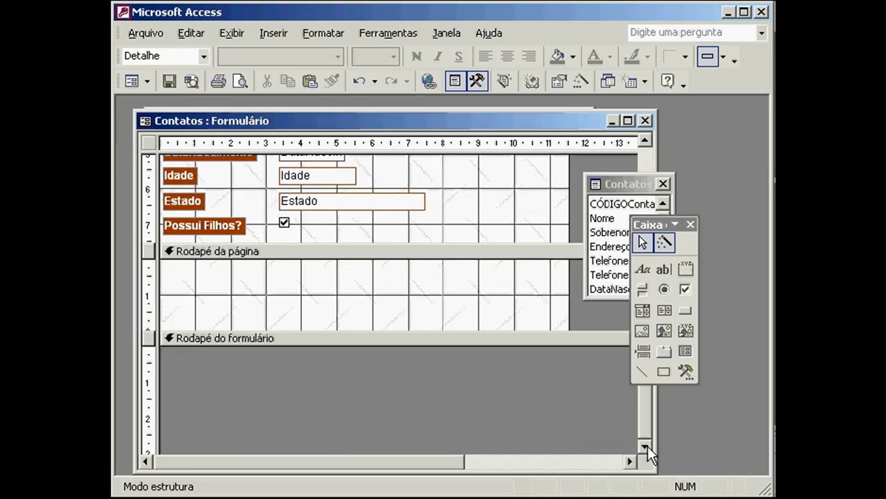
click(478, 253)
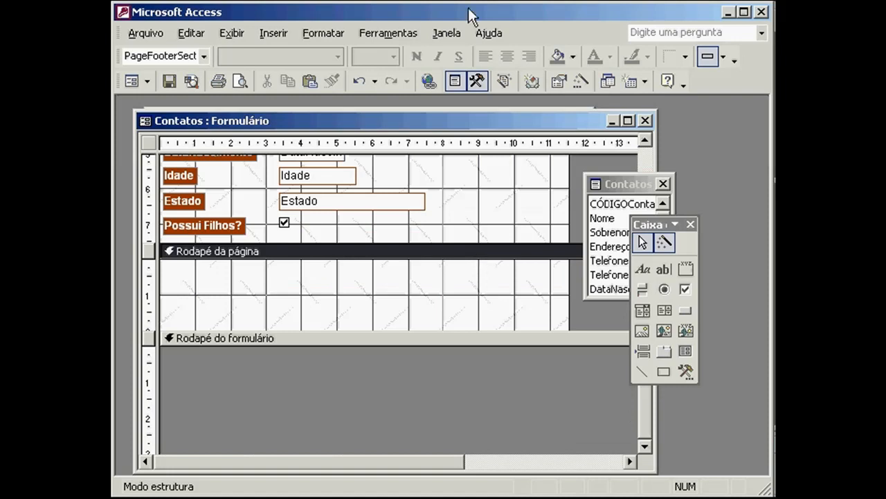
click(469, 336)
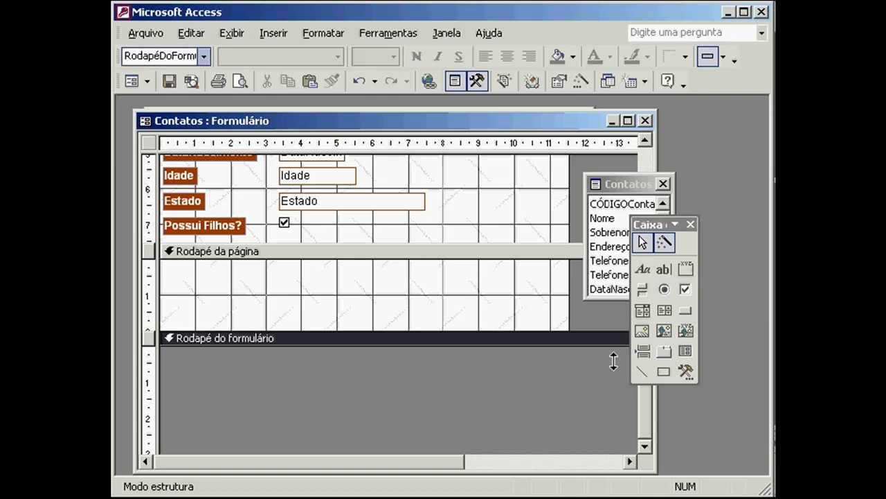
drag(644, 385, 645, 170)
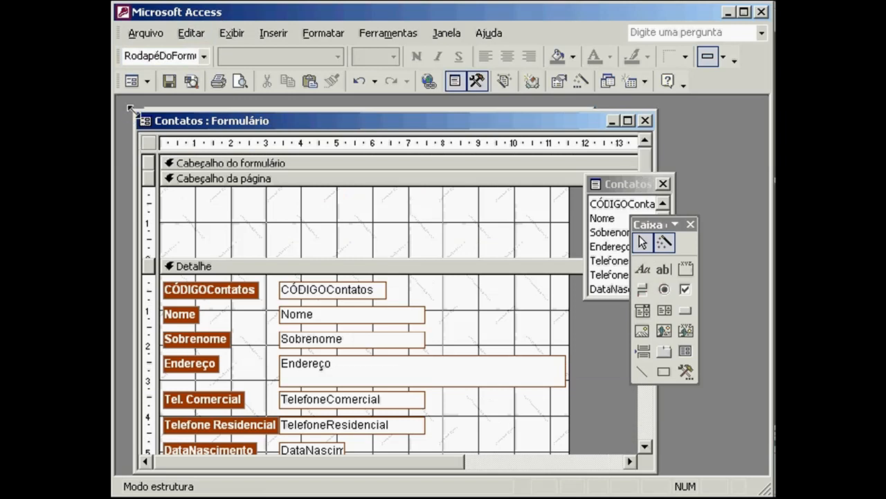
Step: Enlarge the form window slightly and widen the Nome text box to about the 10 cm ruler mark
drag(132, 108, 129, 105)
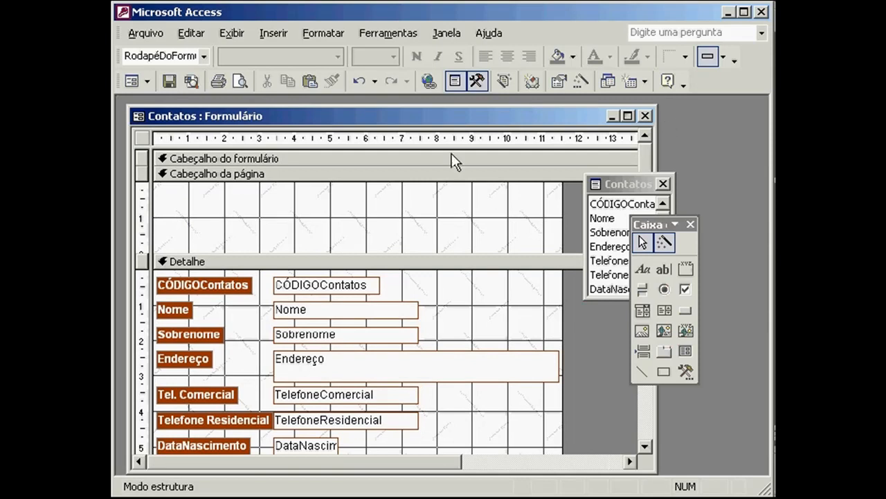
click(287, 303)
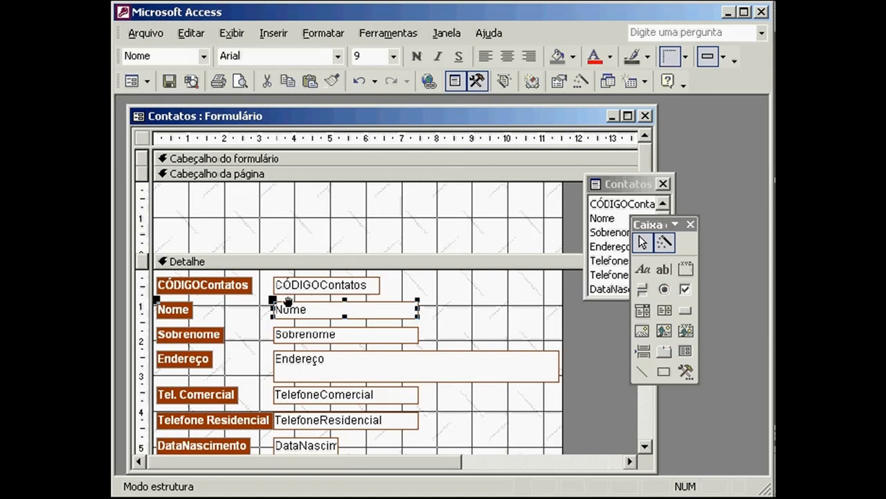
drag(418, 310, 509, 309)
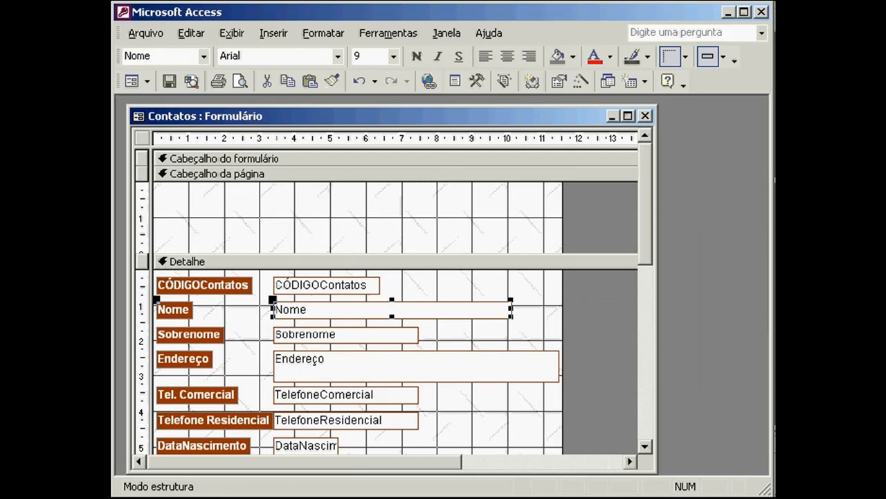
Step: Insert the "folder open" picture from Meus documentos and place it, with an enlarged frame, beside the DataNascimento and Idade fields
drag(642, 241, 647, 351)
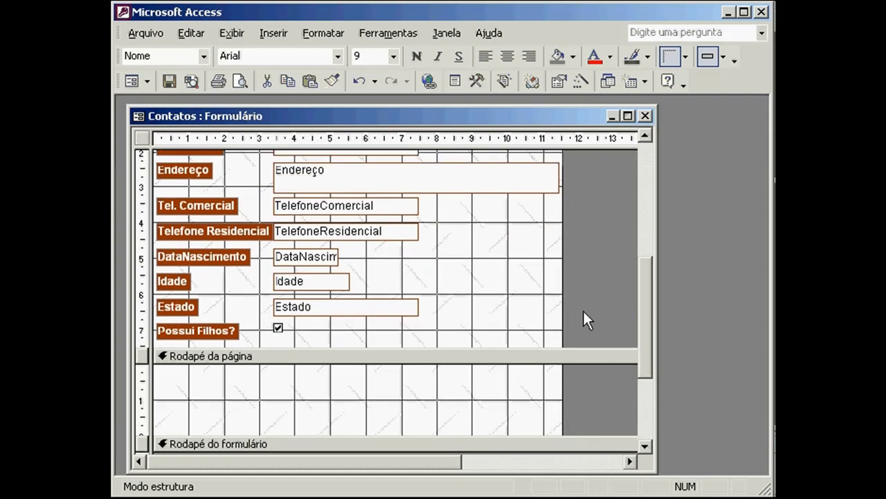
click(267, 36)
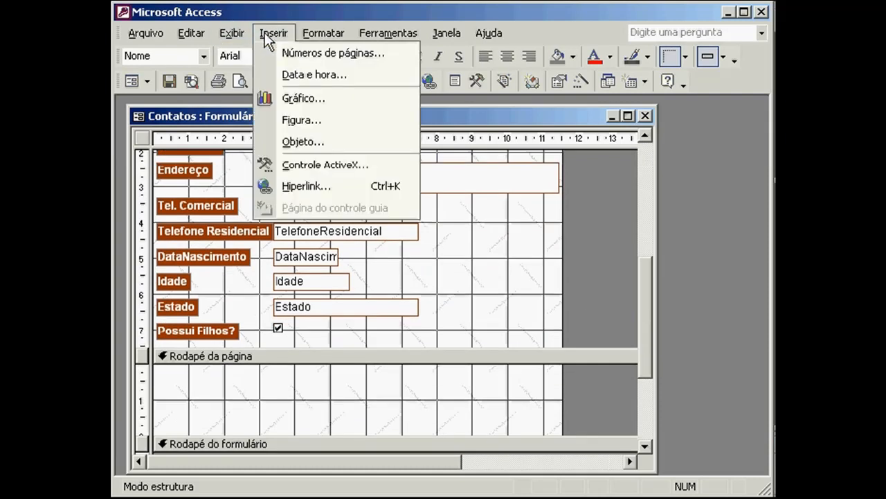
click(298, 122)
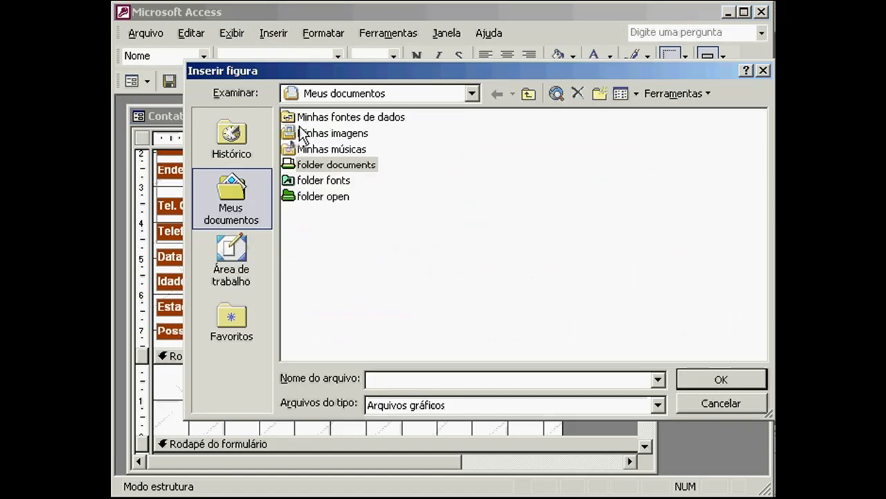
click(324, 180)
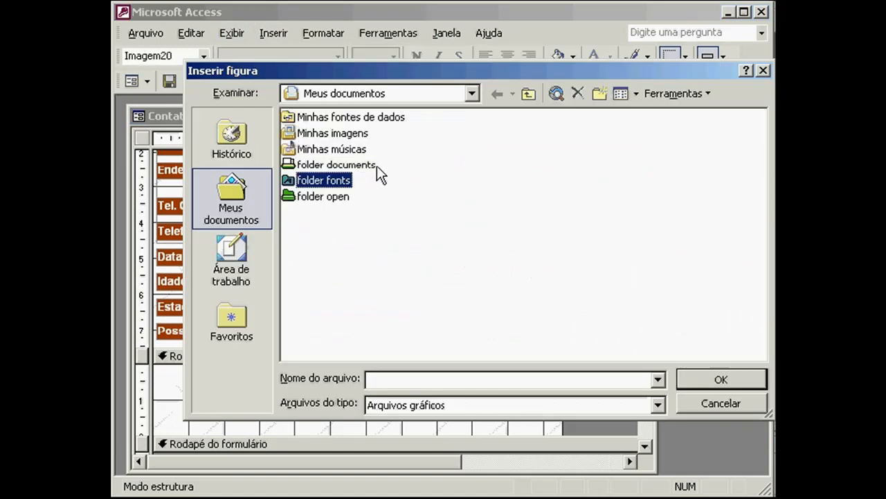
click(334, 199)
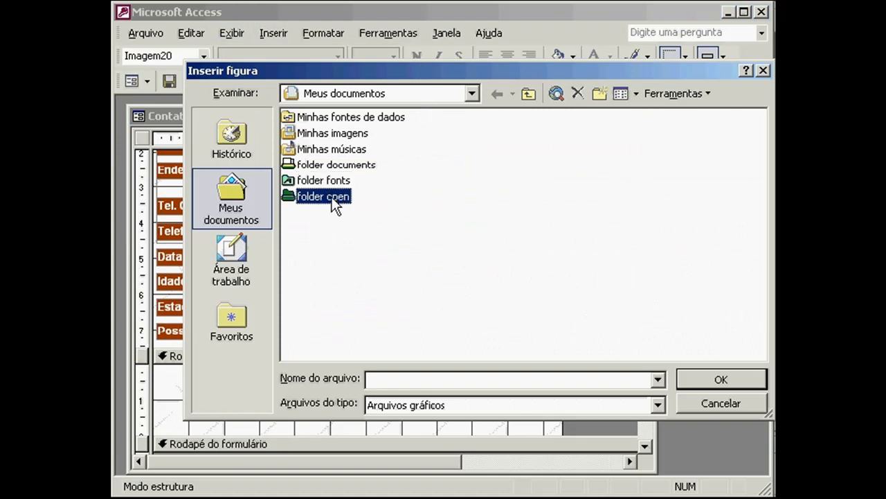
click(684, 376)
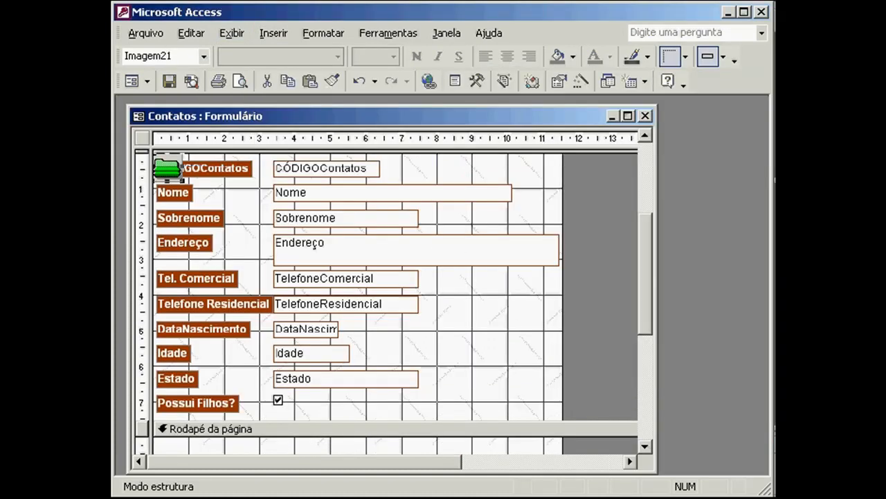
drag(159, 166, 426, 368)
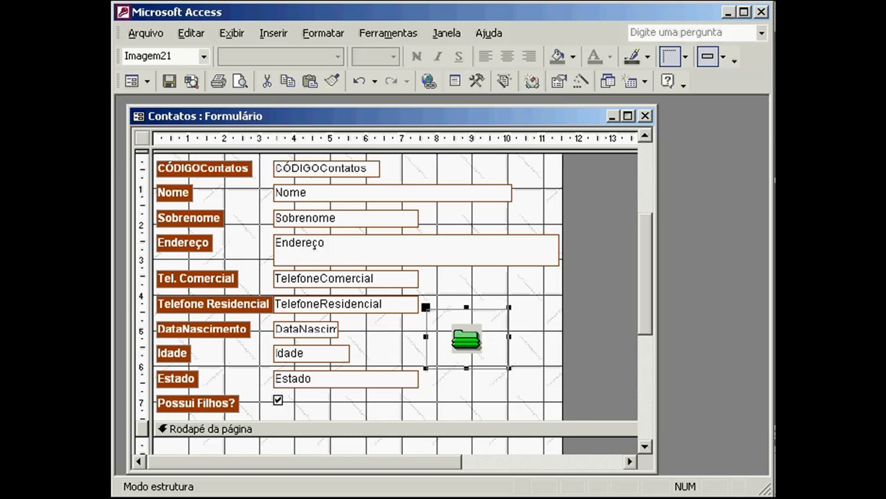
Step: Insert the date, in the long format with the weekday, and the time into the Contatos form
click(281, 34)
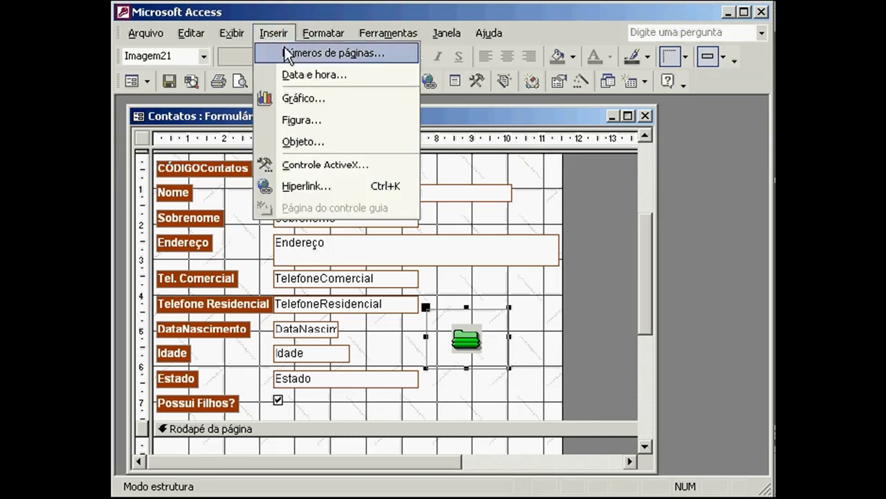
click(284, 72)
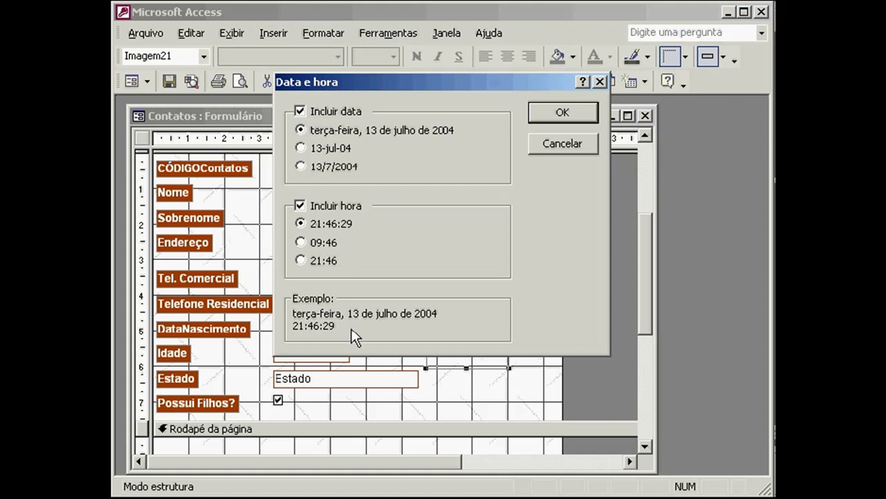
click(329, 243)
click(548, 113)
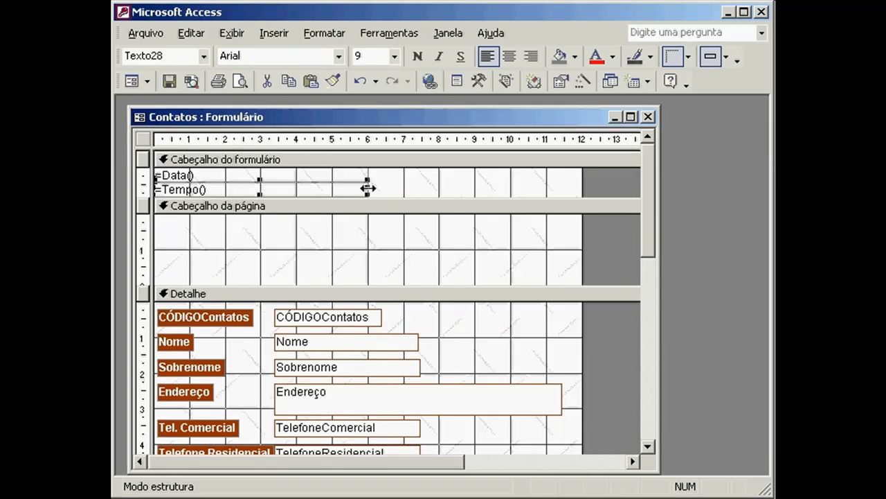
Step: Move the time control beside the date control in the form header and display the Contatos form in form view
drag(357, 192, 567, 181)
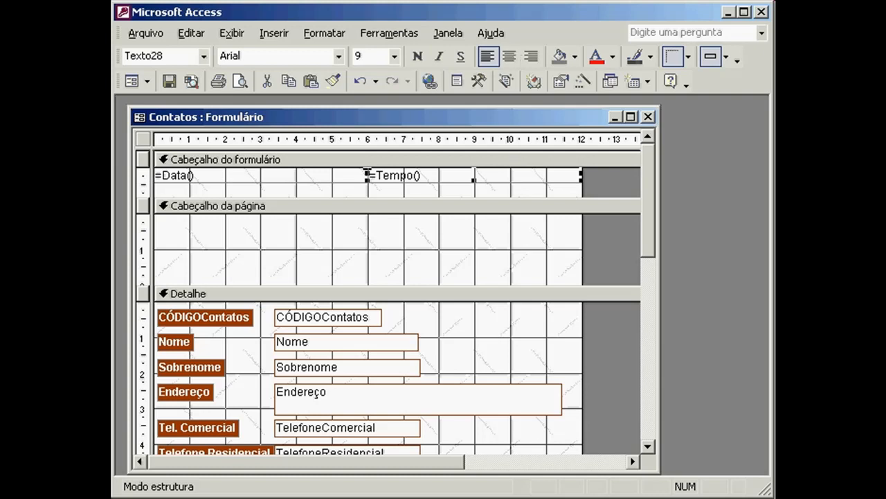
click(128, 82)
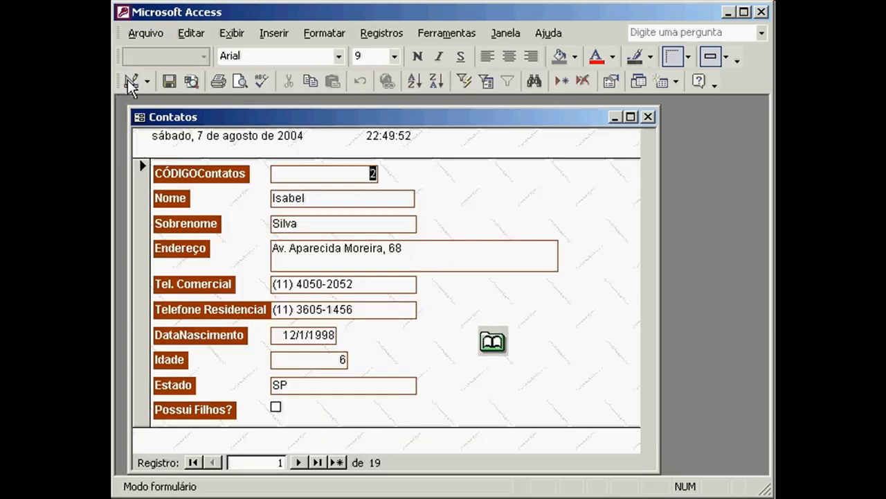